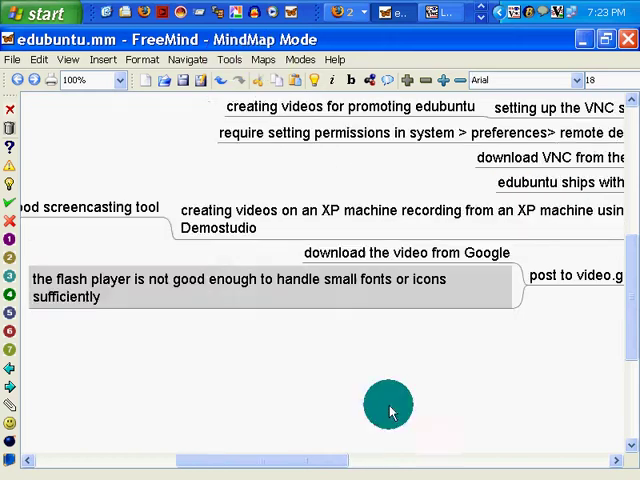
- Look over the edubuntu notes map and bring up the Tools menu with Preferences highlighted
click(386, 463)
drag(386, 463, 363, 366)
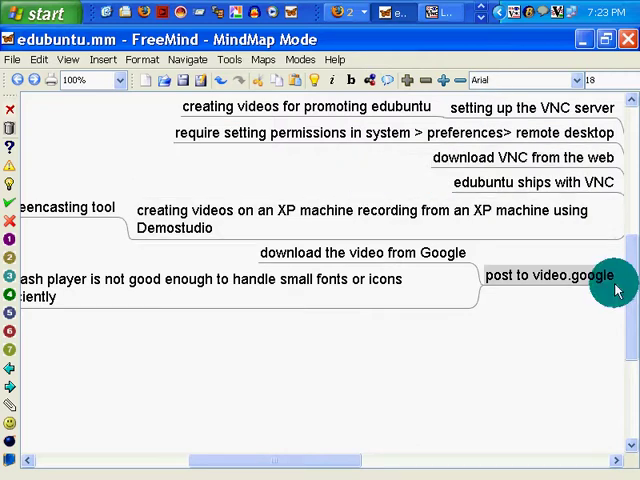
mouse_move(633, 305)
mouse_down()
mouse_move(633, 213)
mouse_move(629, 271)
mouse_up()
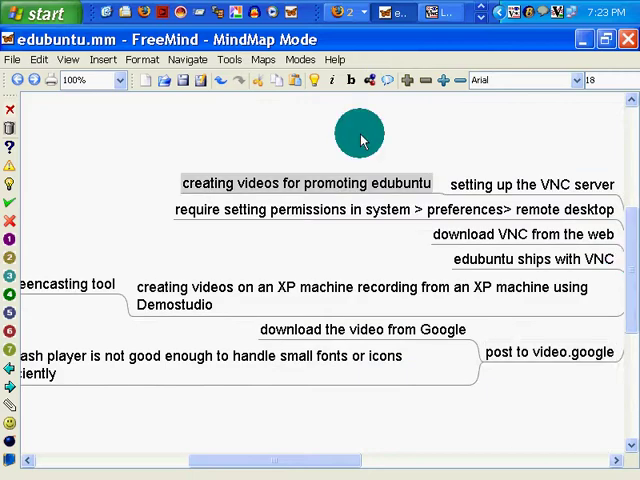
click(230, 60)
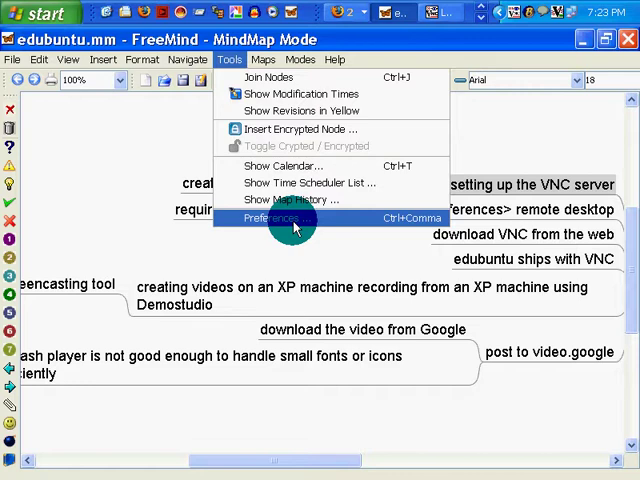
- In Preferences > Defaults, set the default node font to Arial at size 16
click(403, 224)
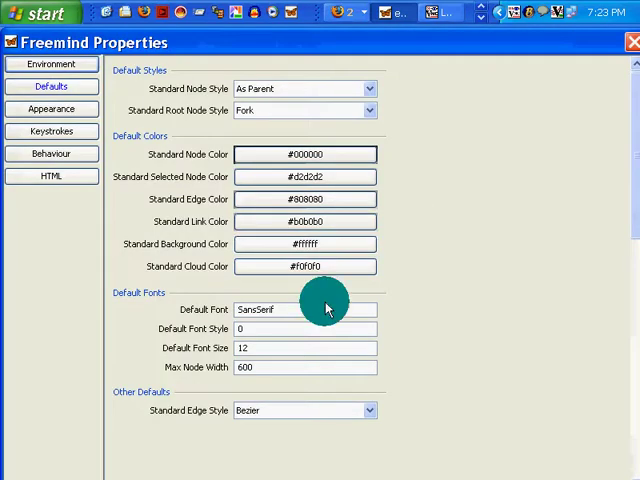
triple_click(325, 310)
text(ari)
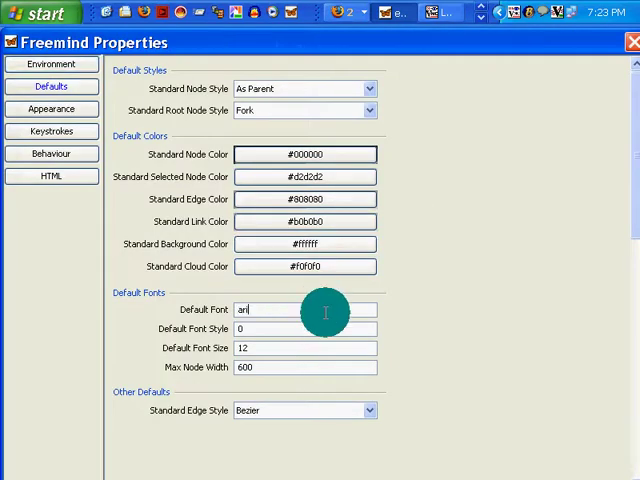
text(al)
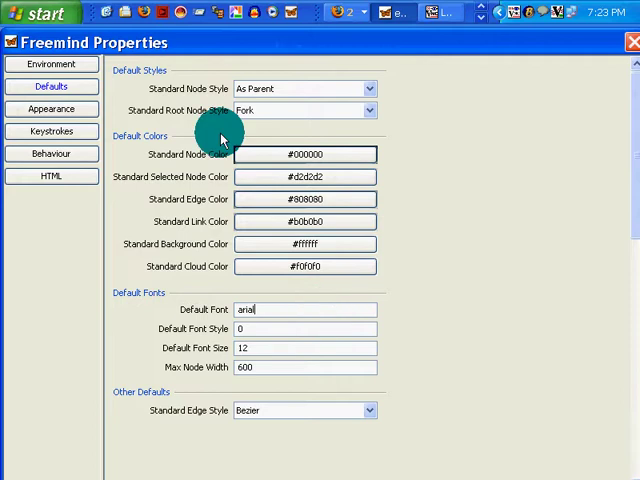
double_click(263, 347)
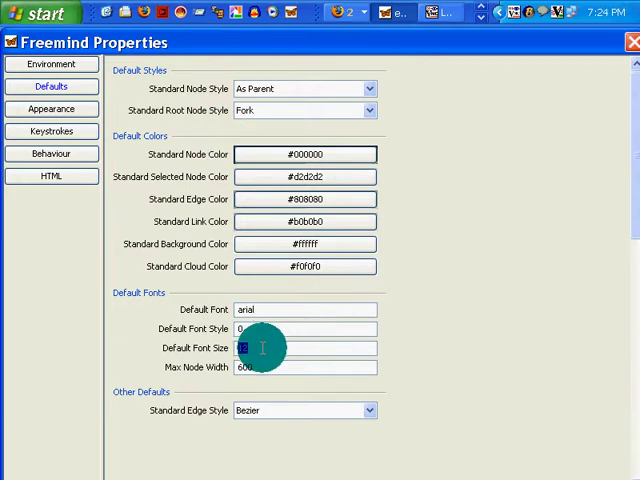
text(16)
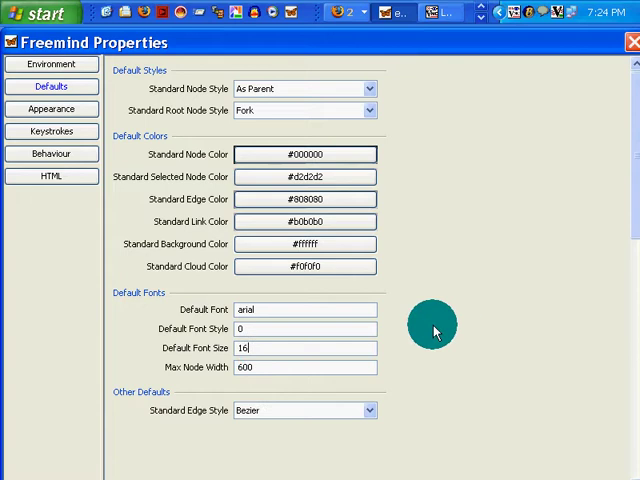
click(54, 90)
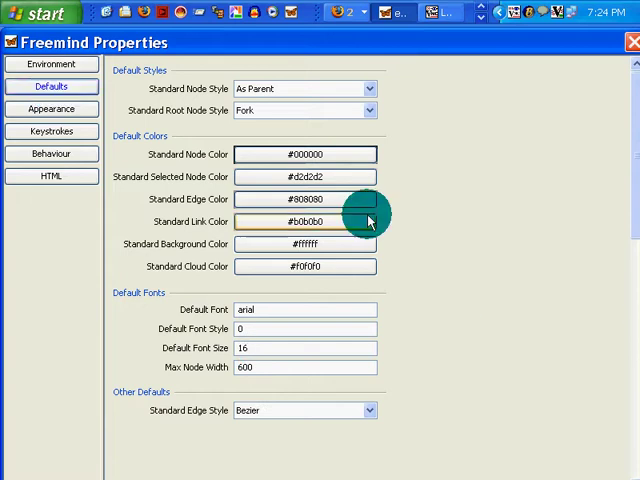
mouse_move(633, 213)
mouse_down()
mouse_move(630, 442)
mouse_move(629, 276)
mouse_move(556, 161)
mouse_up()
drag(600, 43, 553, 47)
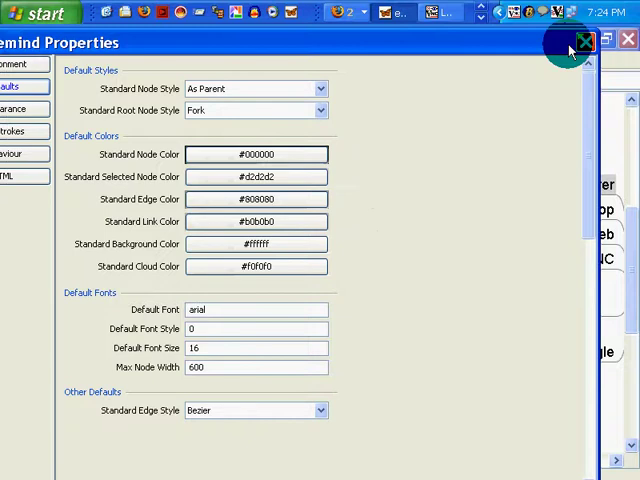
- Close Preferences, then reopen it to recheck the Arial 16 default font and close it
click(584, 42)
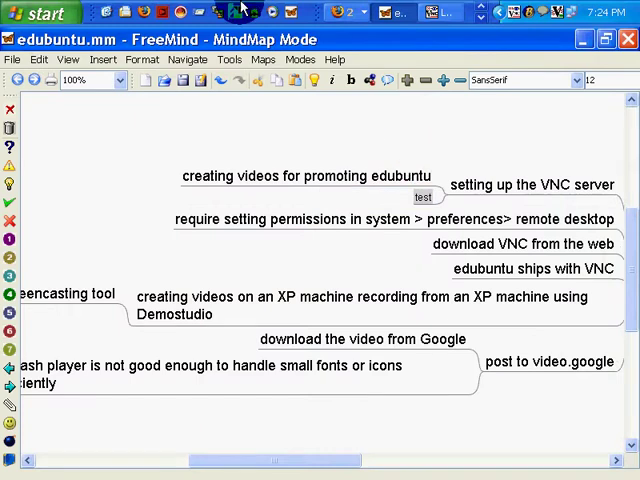
click(230, 60)
click(285, 217)
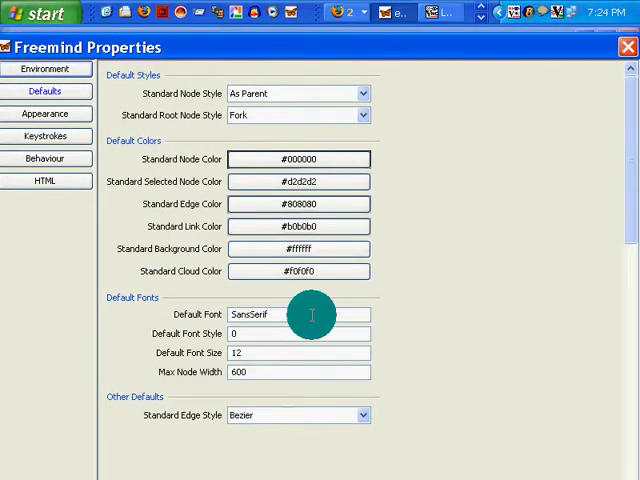
key(Return)
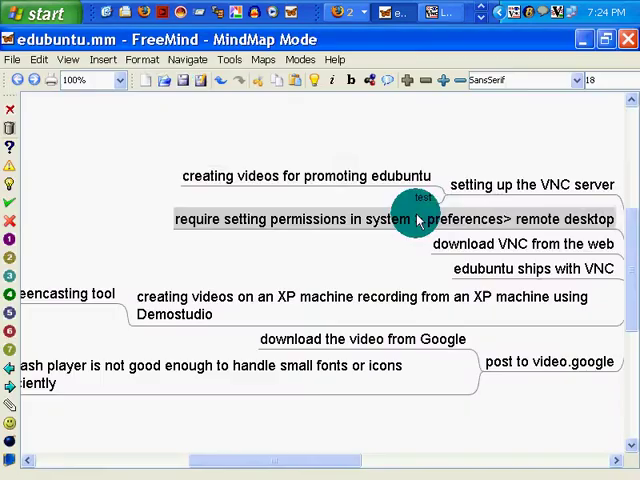
- Show the Help > About message with version 0.8.0, then dismiss it with OK
click(335, 60)
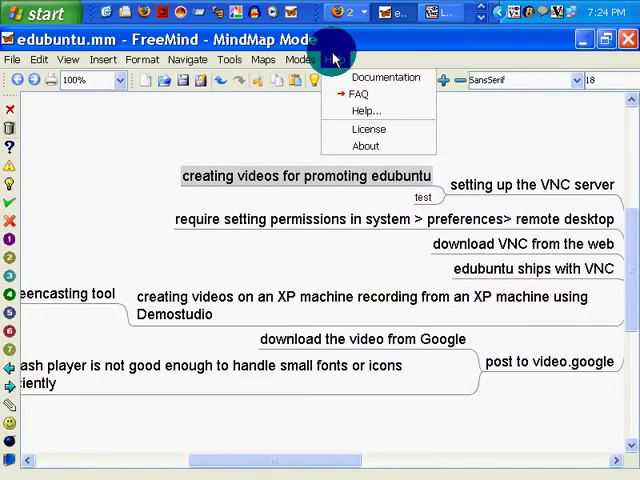
click(401, 146)
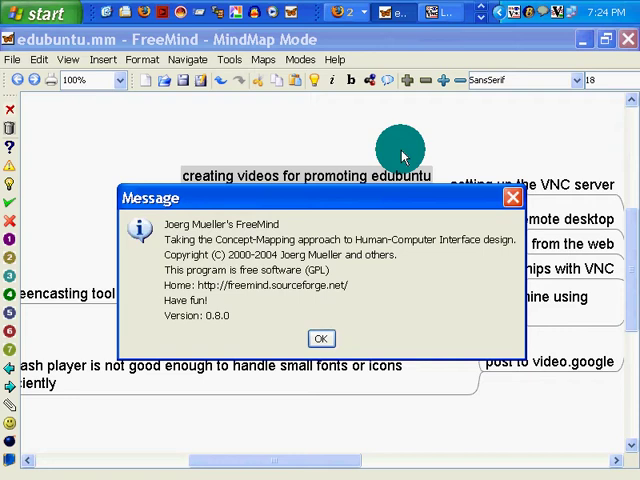
click(318, 341)
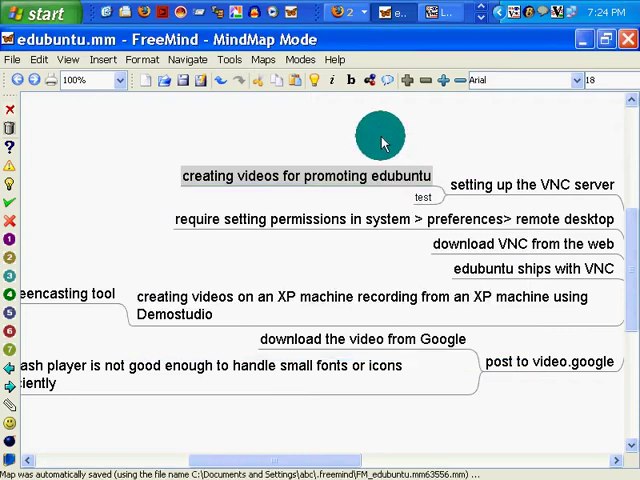